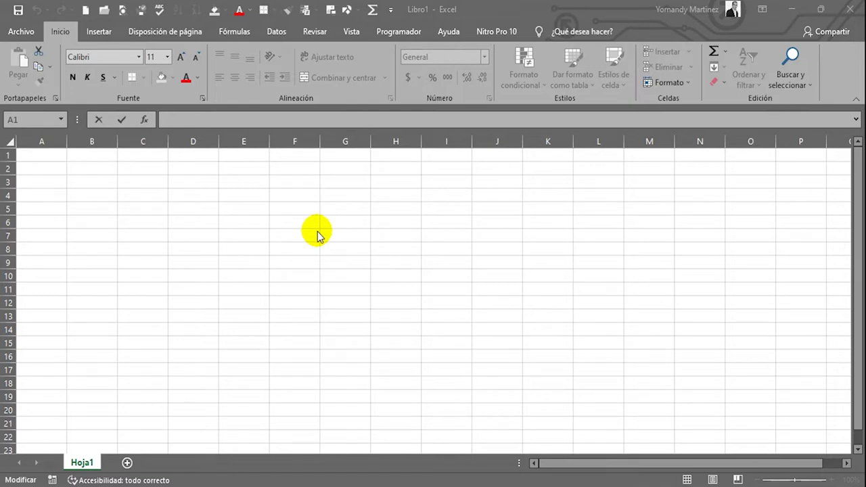
Look through the available commands for inserting, page layout, formulas, data and reviewing on the blank workbook
click(173, 119)
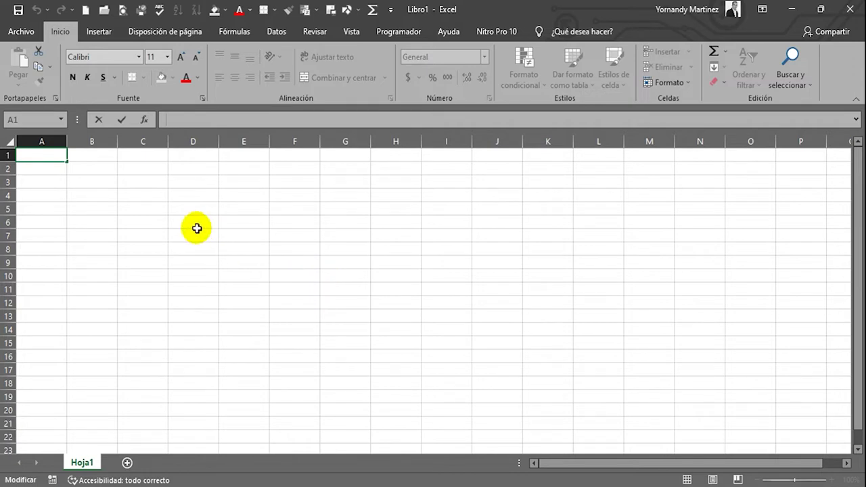
click(265, 195)
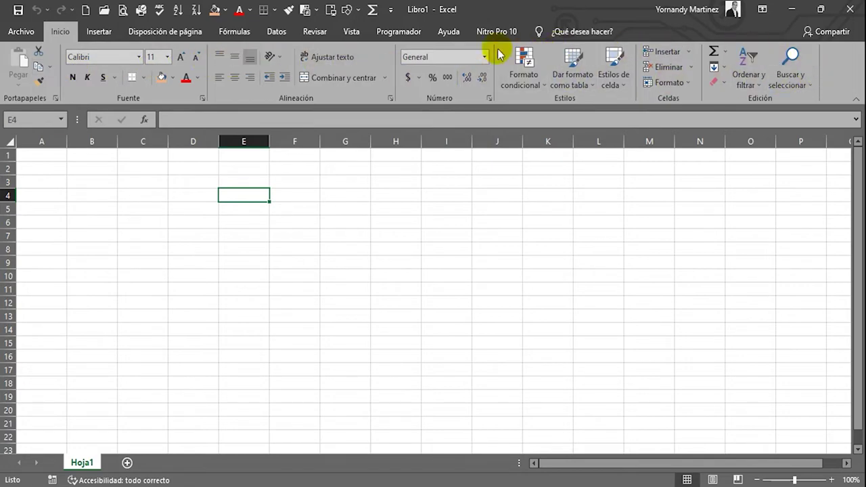
click(100, 32)
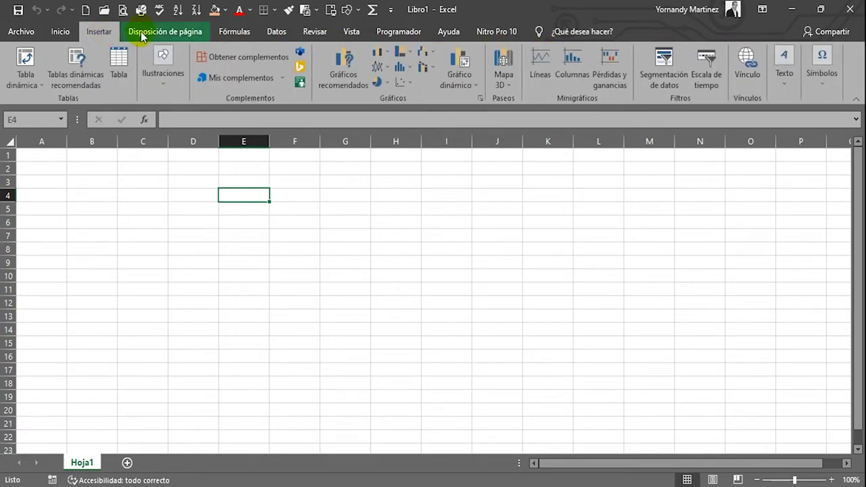
click(172, 33)
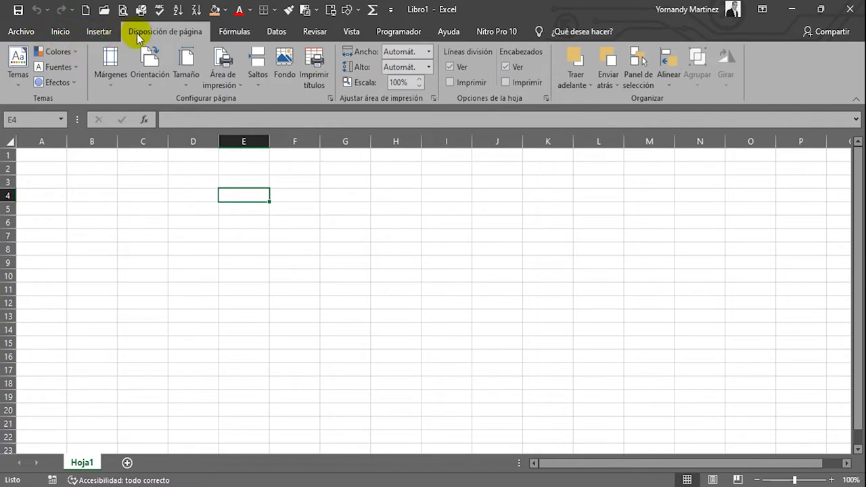
click(231, 32)
click(282, 32)
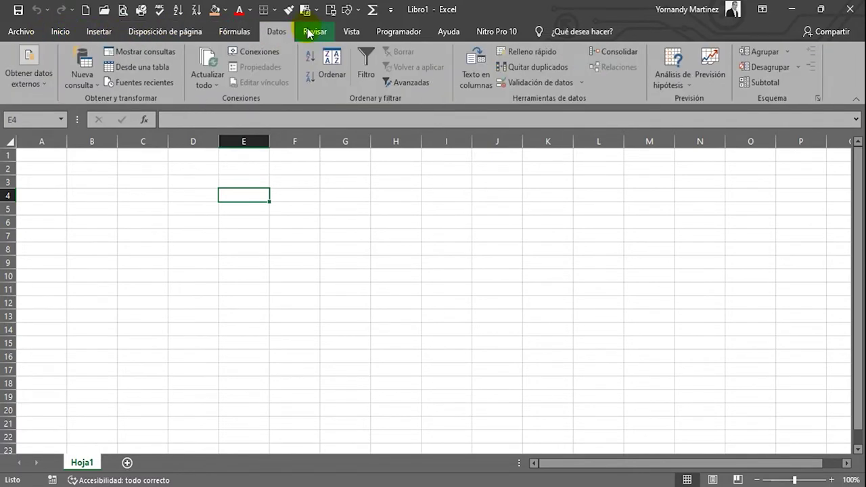
click(307, 32)
click(350, 31)
click(309, 32)
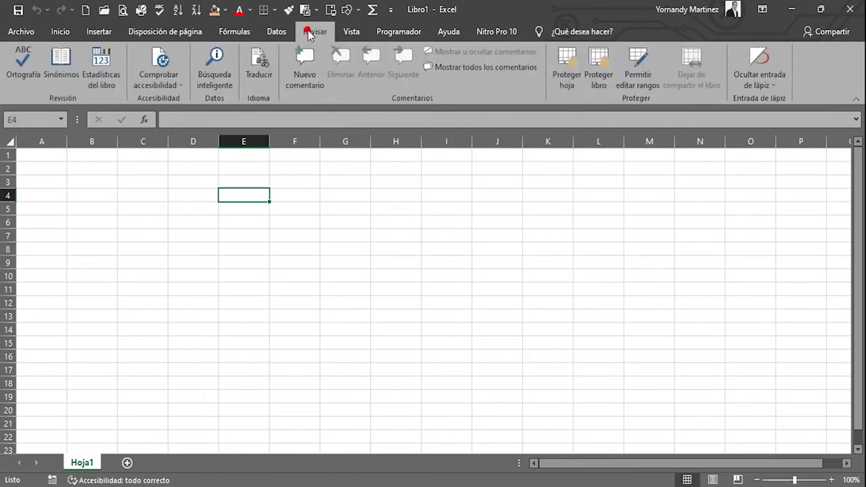
click(277, 32)
click(234, 32)
click(165, 32)
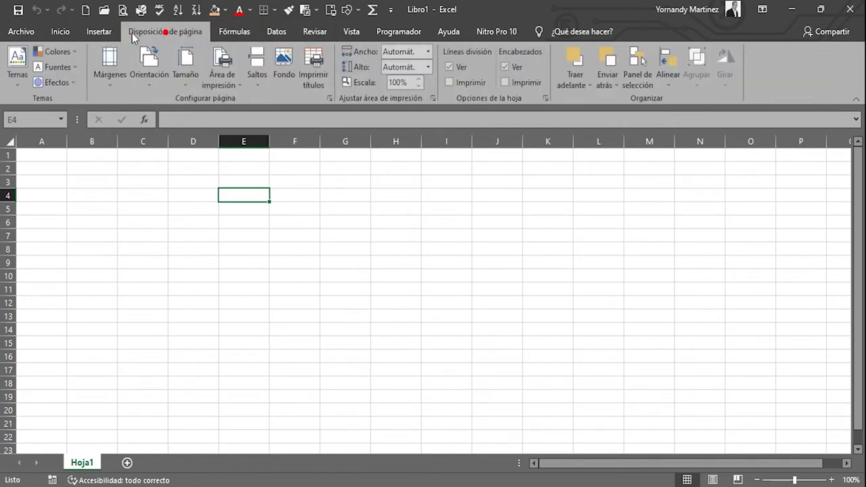
click(99, 32)
click(60, 32)
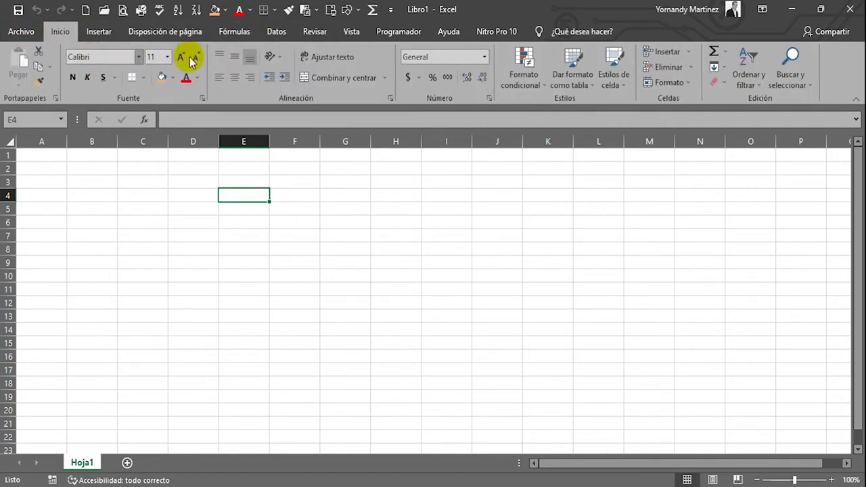
click(52, 158)
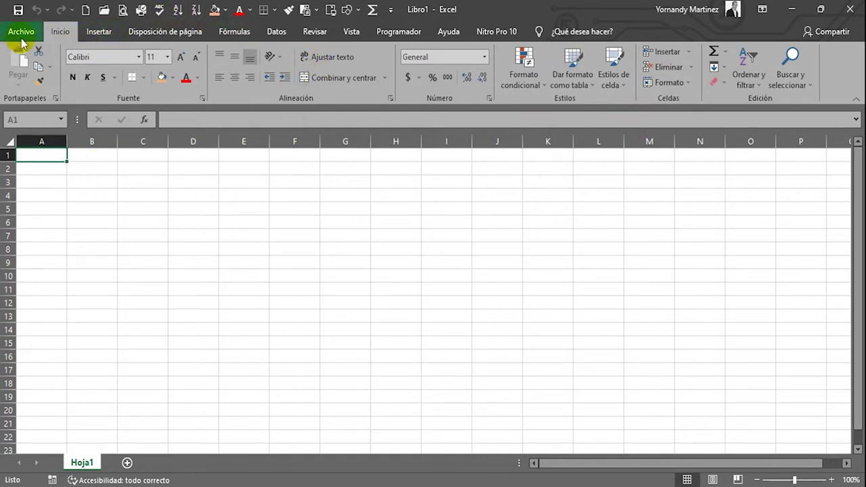
click(98, 34)
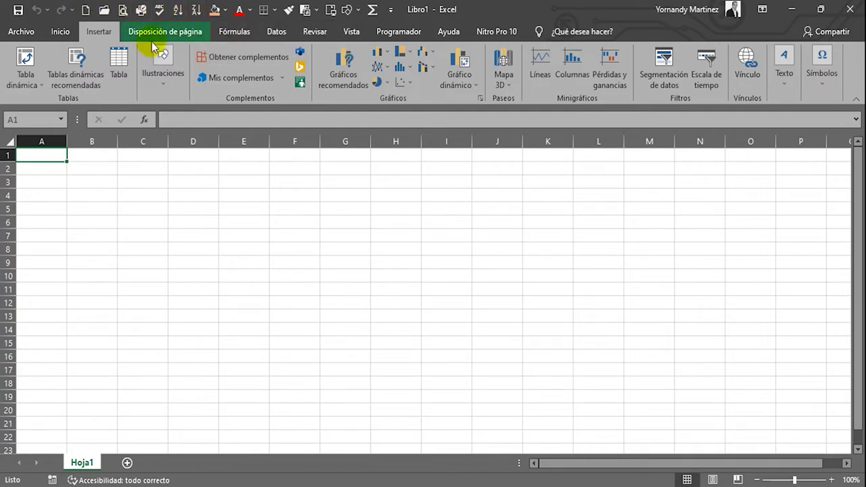
click(166, 32)
click(234, 31)
click(276, 31)
click(309, 36)
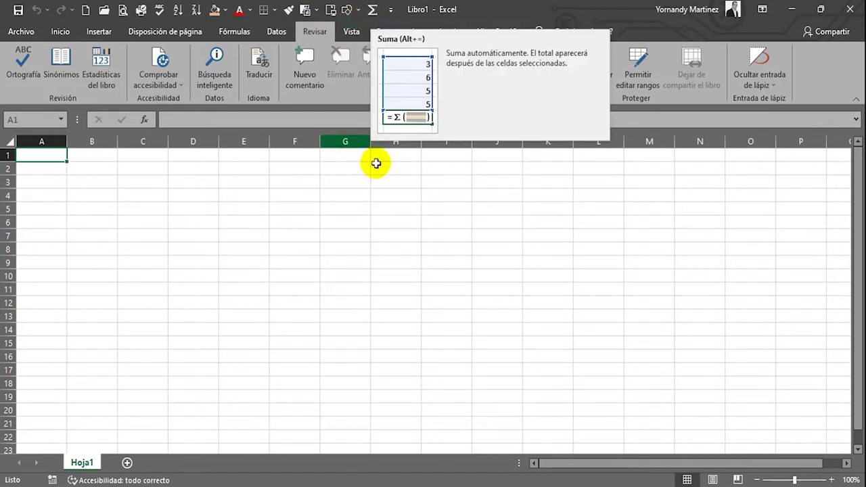
Add the "Agregar o quitar filtros" command from the most used commands to the quick access toolbar
click(391, 11)
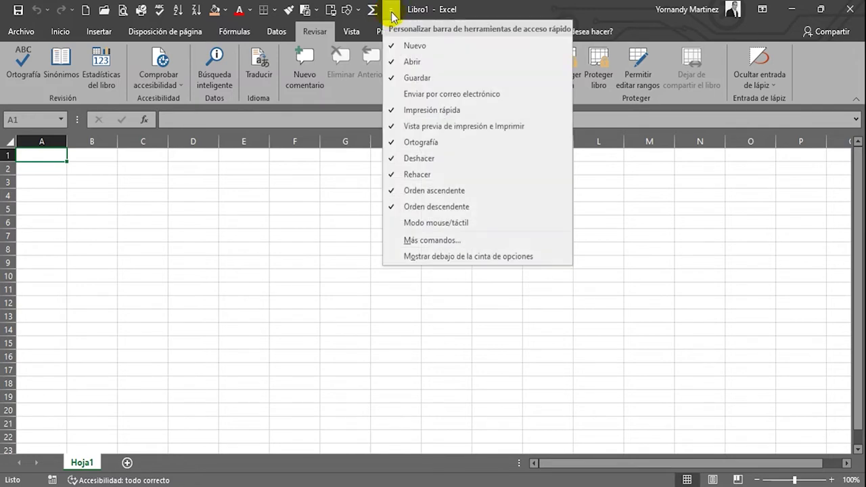
click(433, 242)
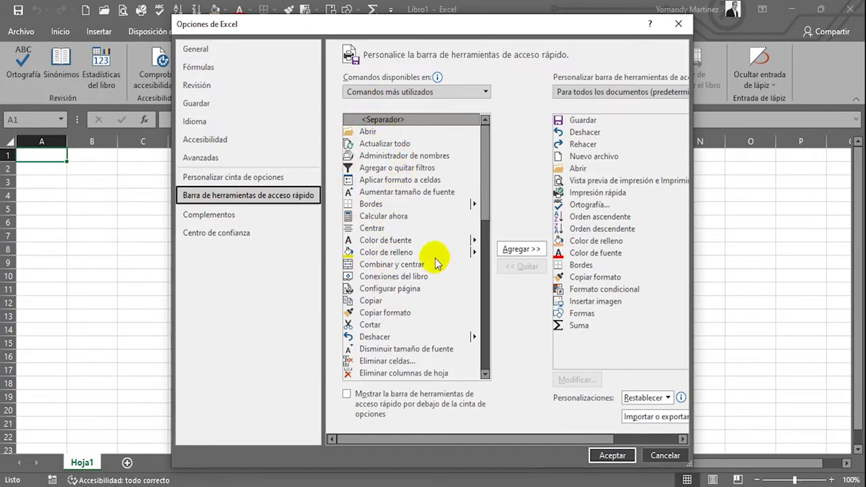
mouse_move(483, 146)
mouse_down()
mouse_move(488, 332)
mouse_move(480, 305)
mouse_move(480, 139)
mouse_up()
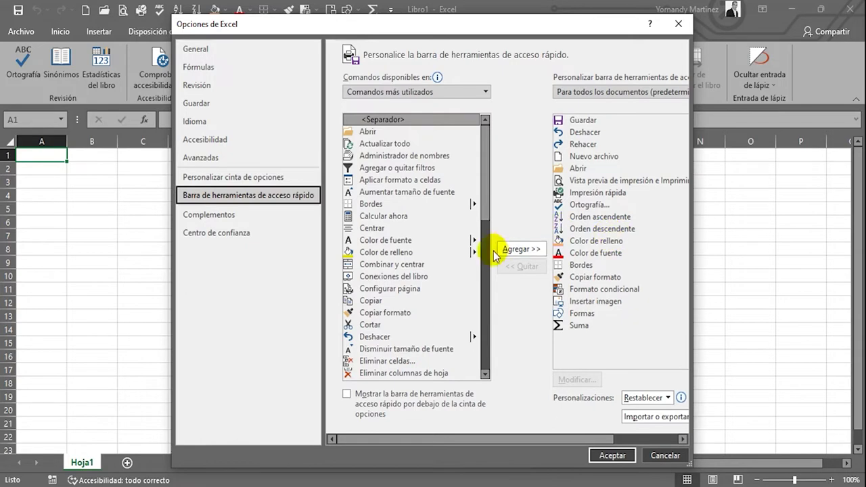
drag(487, 188, 484, 323)
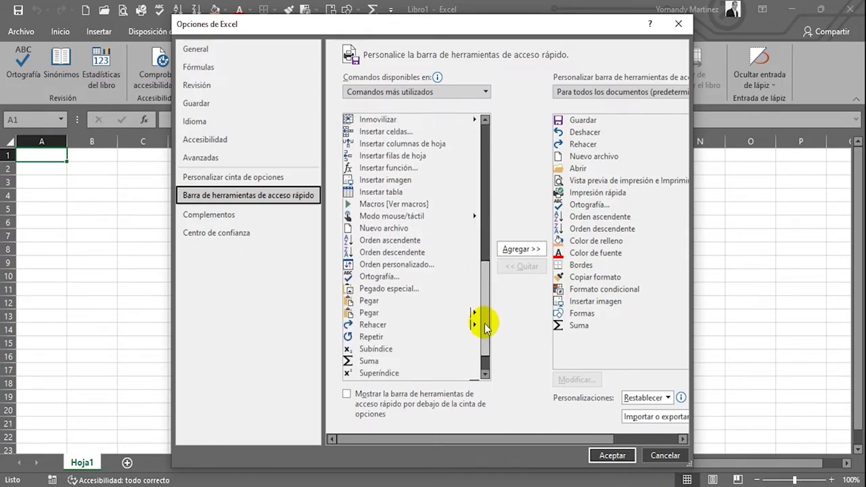
key(Home)
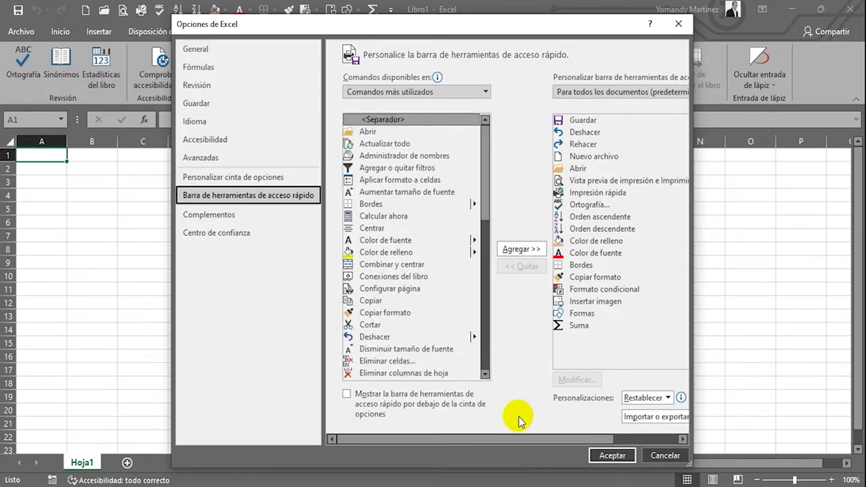
click(365, 167)
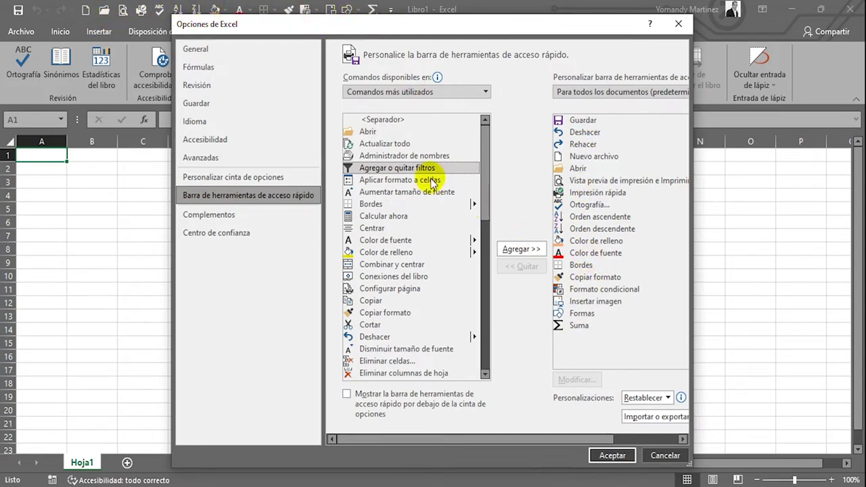
click(373, 169)
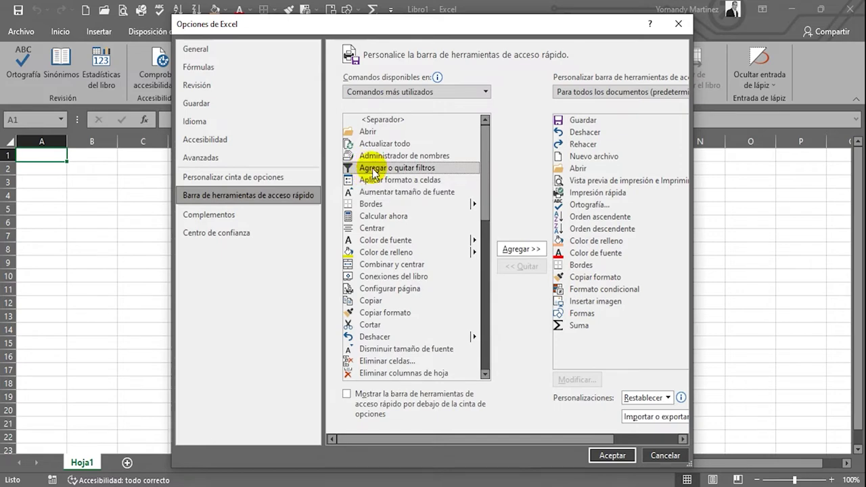
click(507, 249)
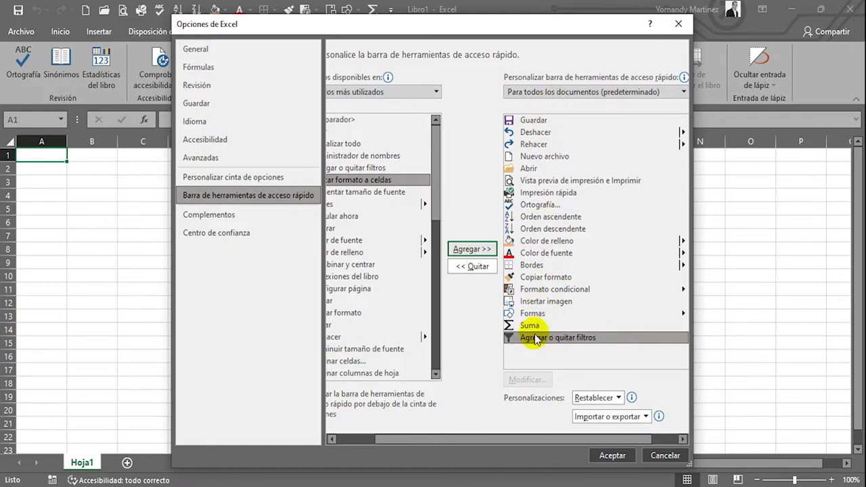
click(613, 455)
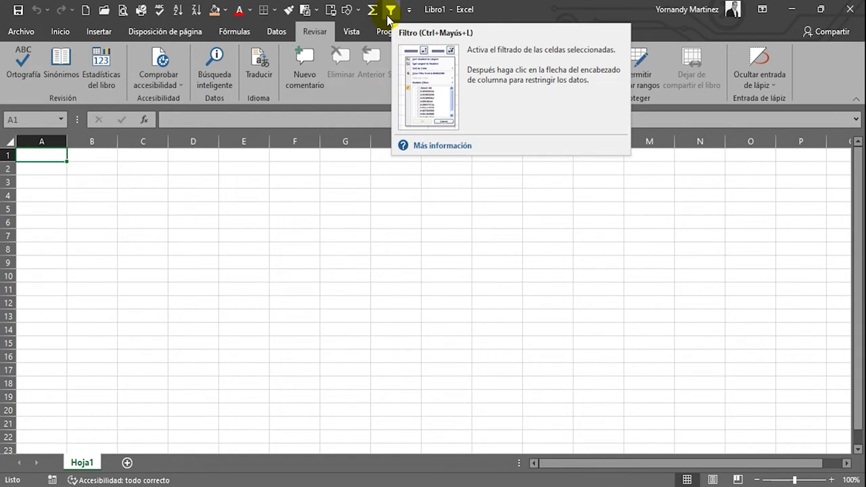
Remove the "Agregar o quitar filtros" command from the quick access toolbar
click(409, 12)
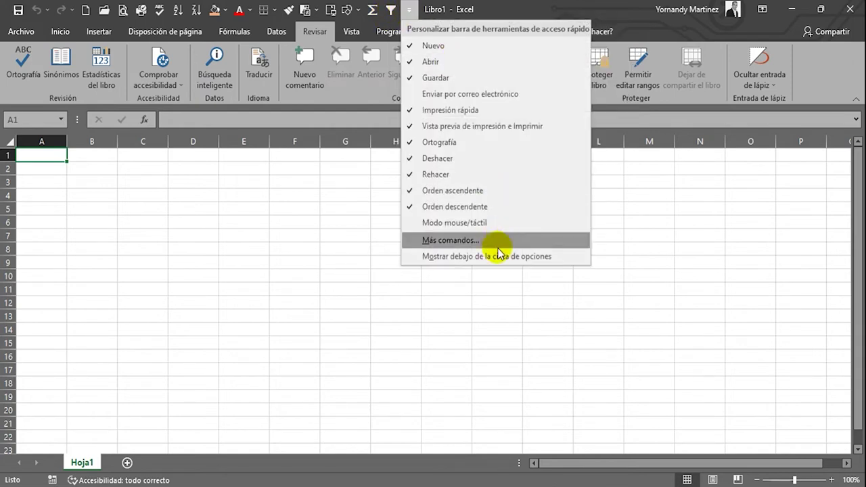
click(464, 241)
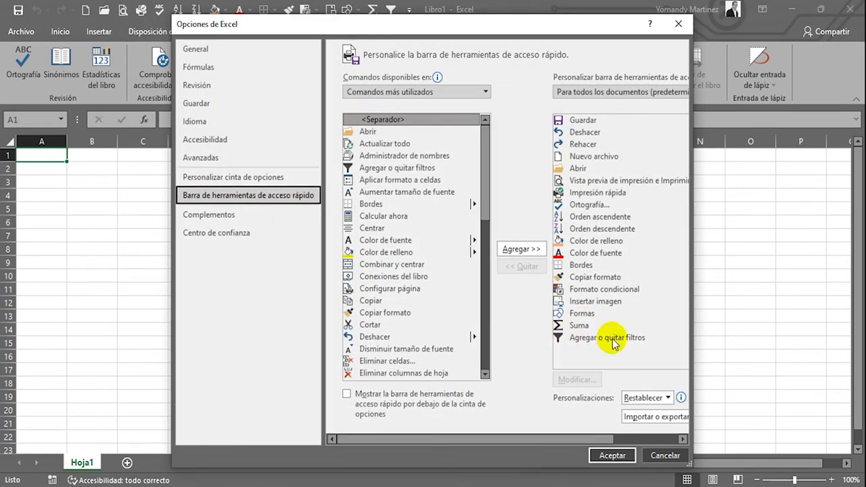
click(572, 340)
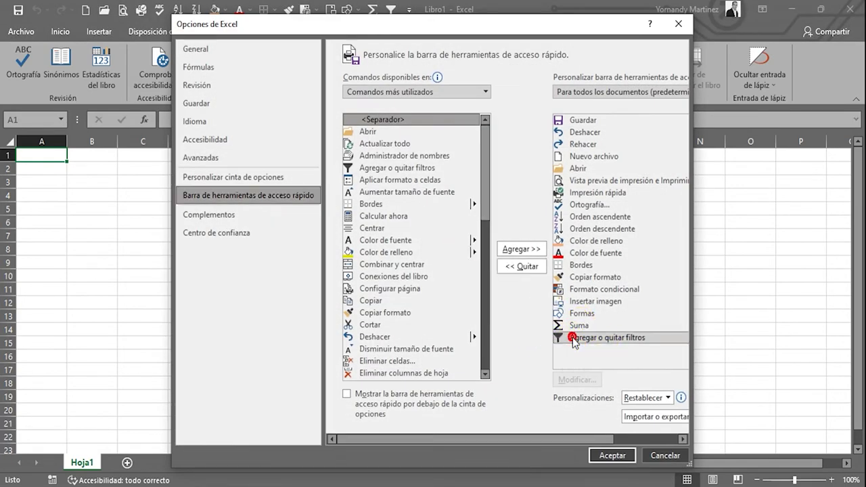
click(521, 267)
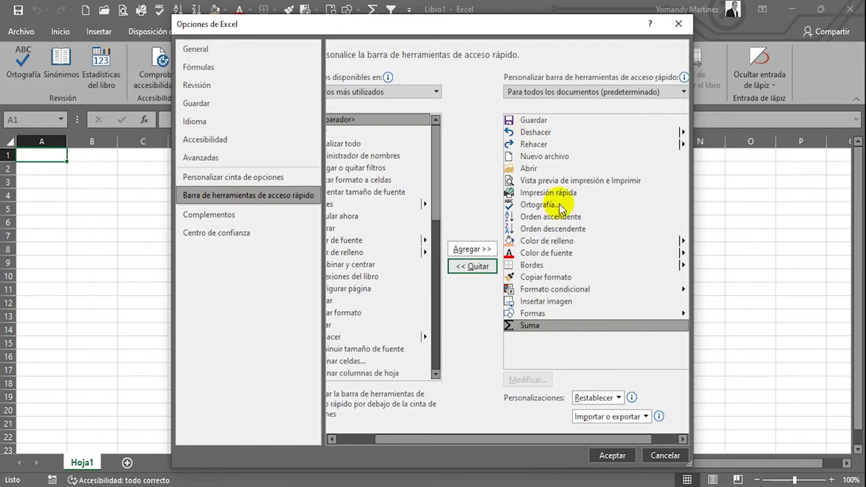
click(612, 457)
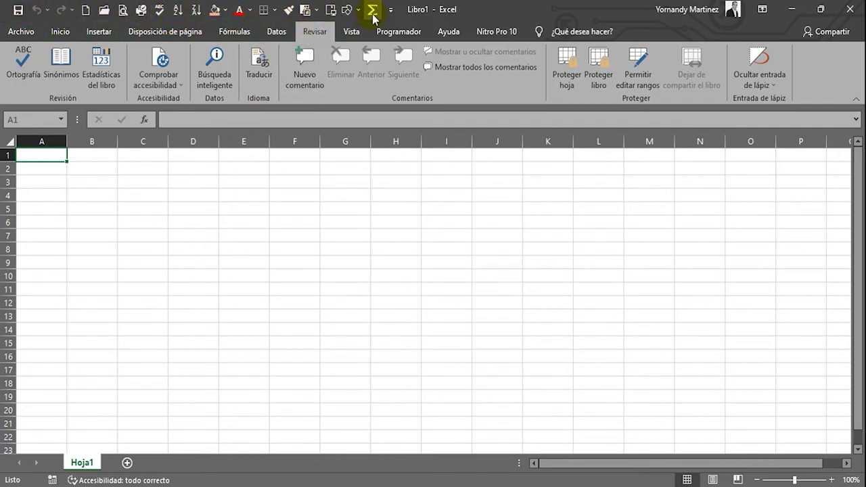
Examine the quick access options for fill color, font color, borders, format copying and shapes
click(98, 31)
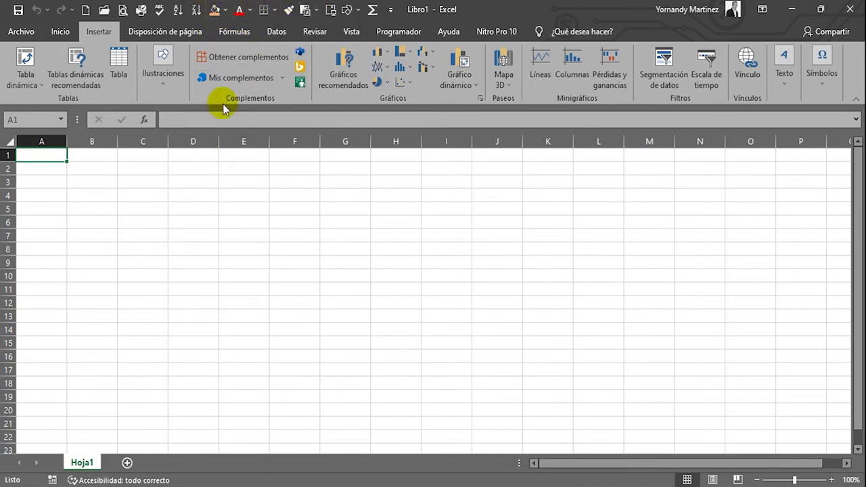
click(225, 11)
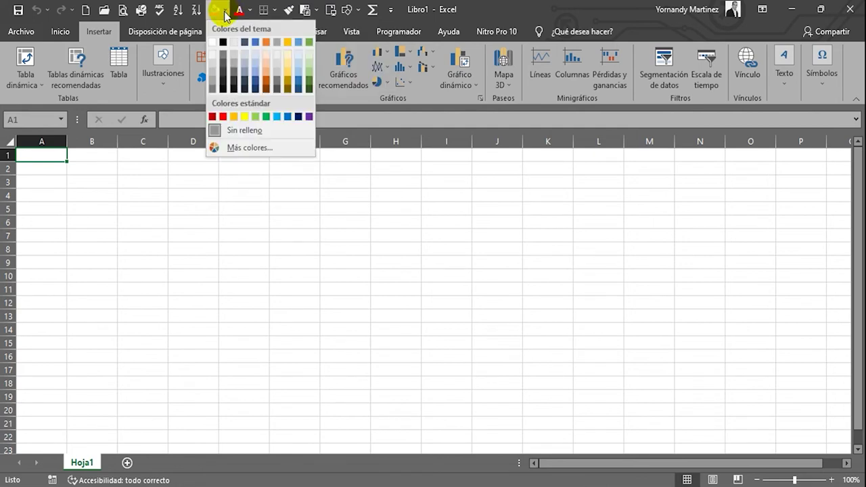
click(251, 11)
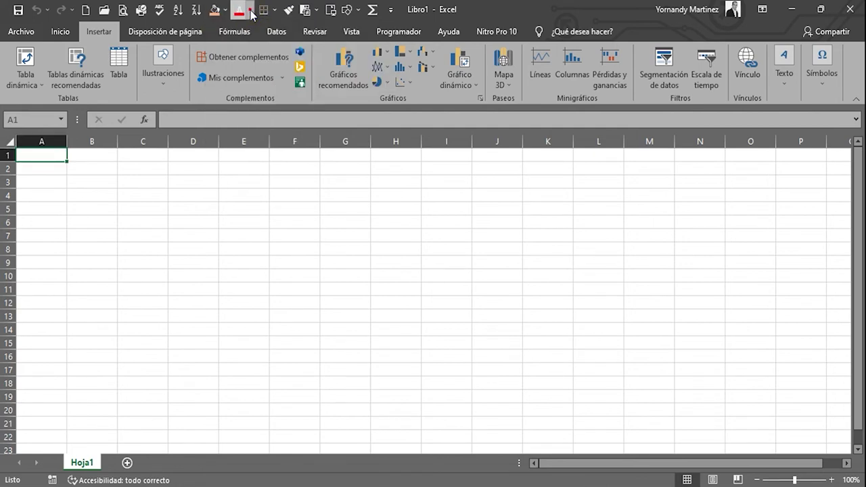
click(275, 9)
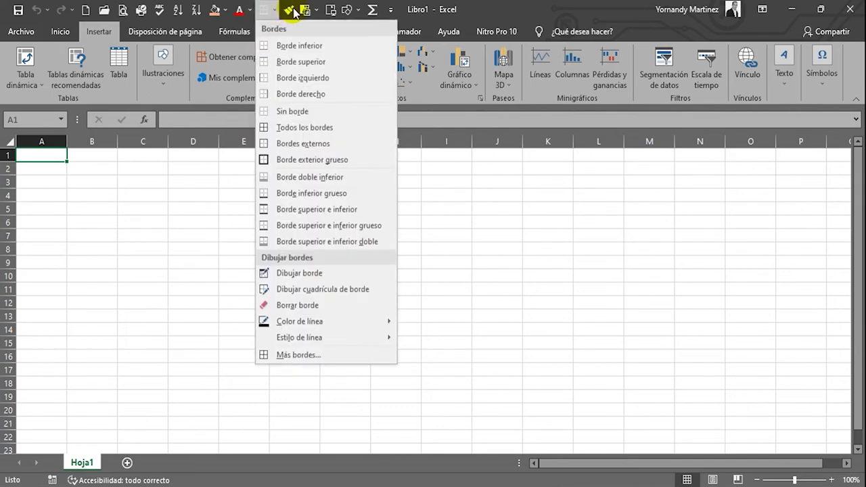
click(293, 13)
click(293, 12)
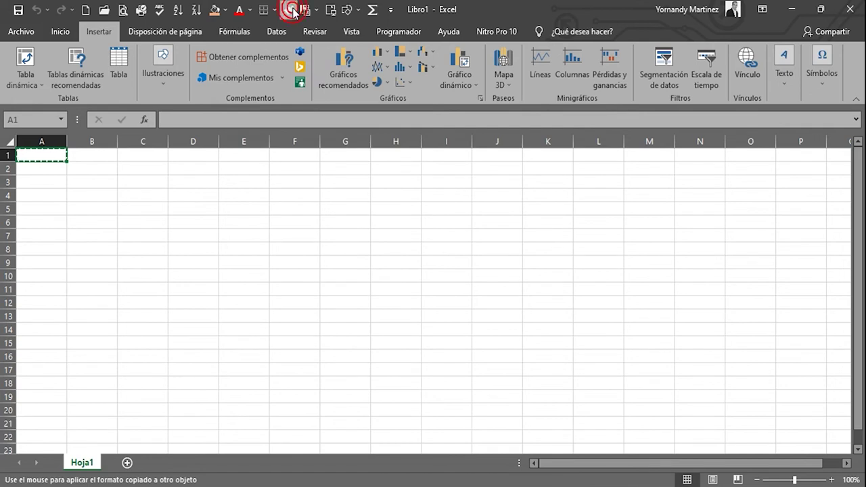
click(292, 14)
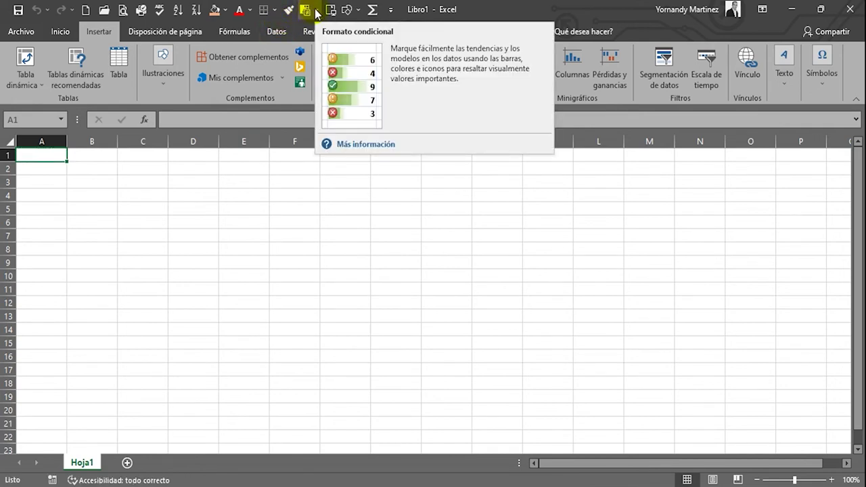
click(356, 15)
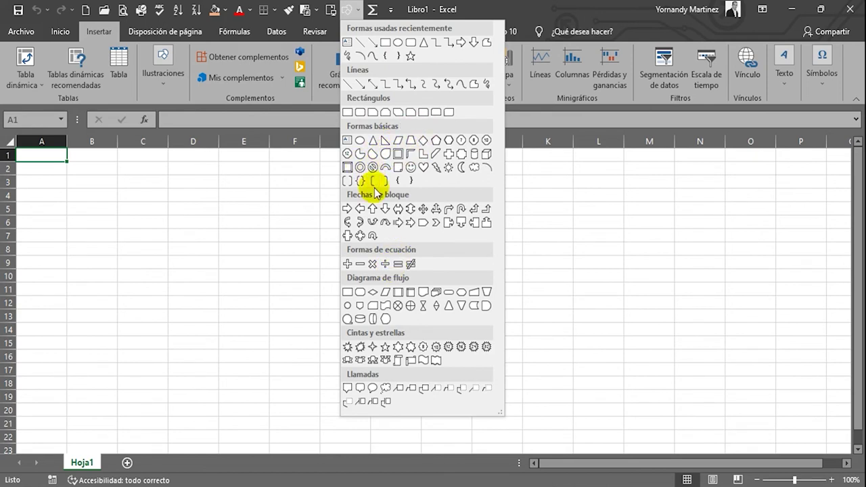
click(260, 173)
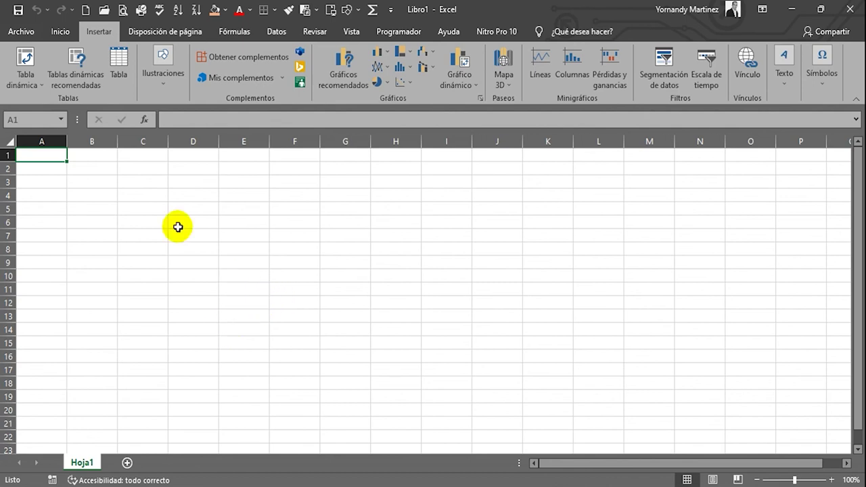
Fill cell D5 with the standard orange color
click(190, 209)
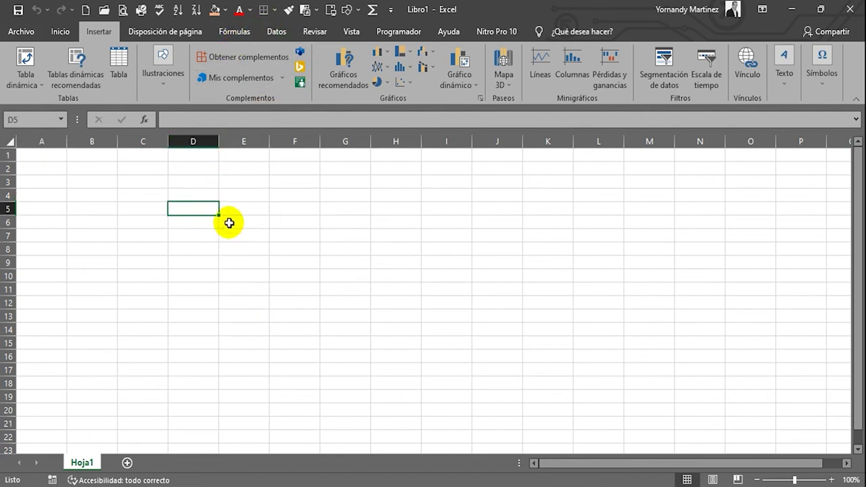
click(226, 10)
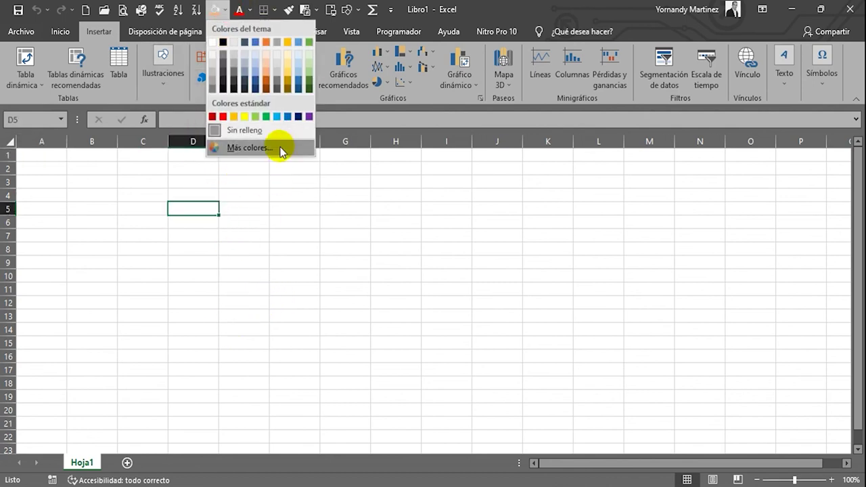
click(233, 117)
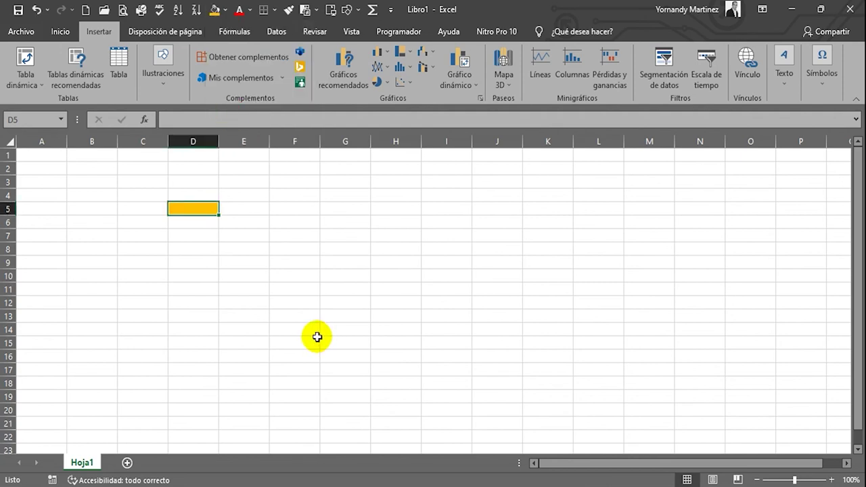